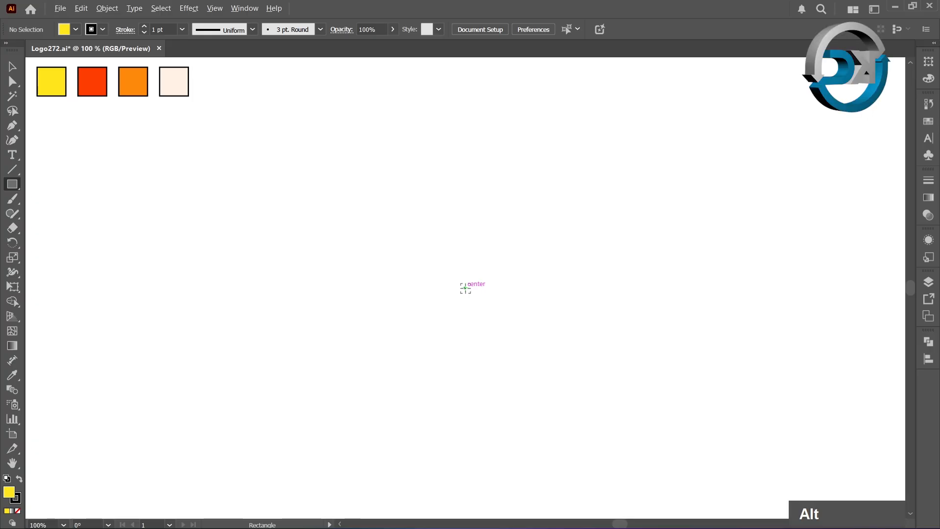
- Draw a 40 px by 40 px yellow square centred on the artboard centre with the Rectangle tool
left_click(466, 288, "alt")
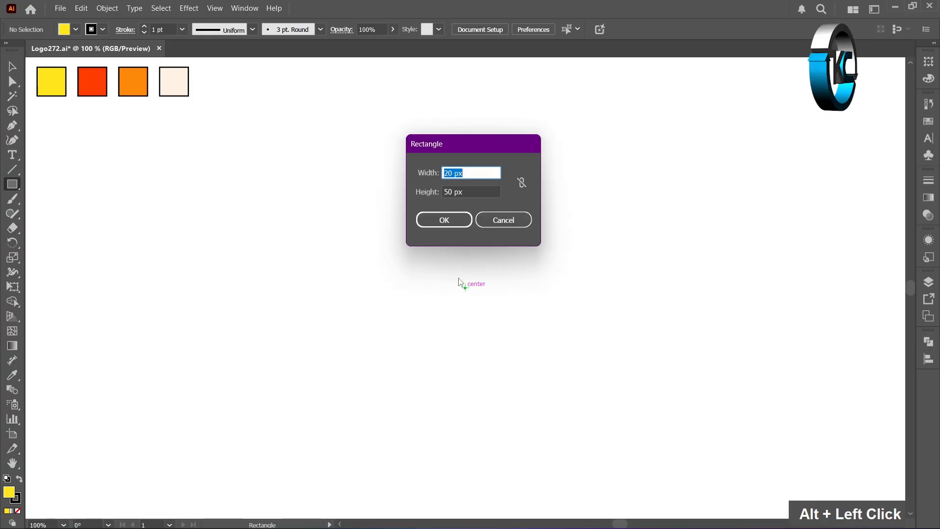
type("40")
key("Tab")
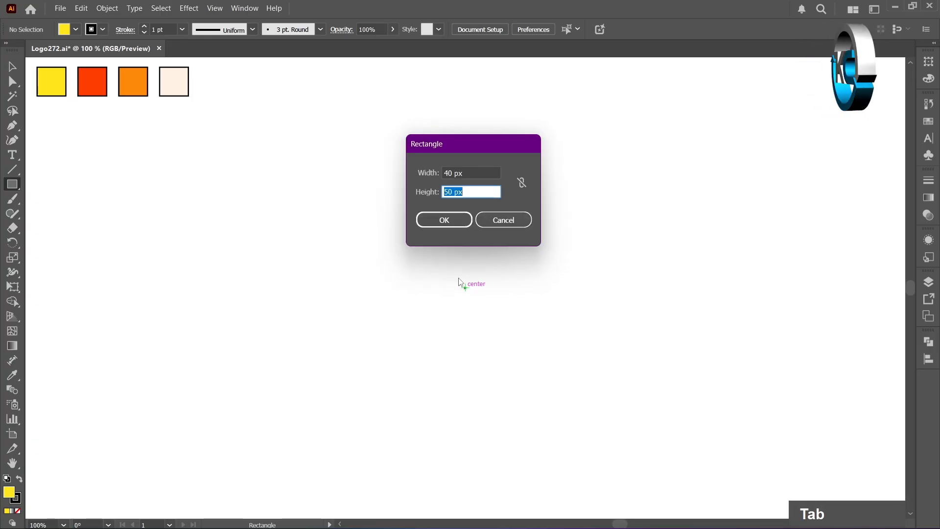
type("40")
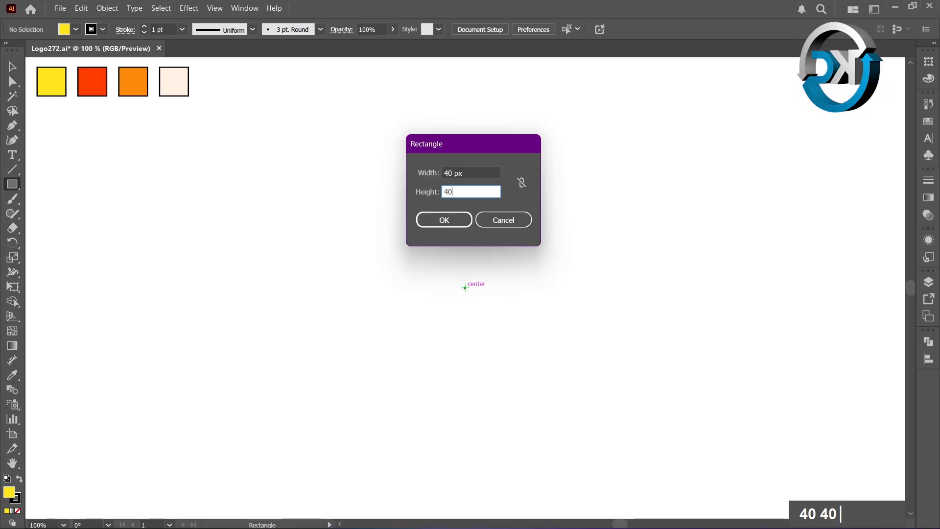
left_click(451, 226)
key("v")
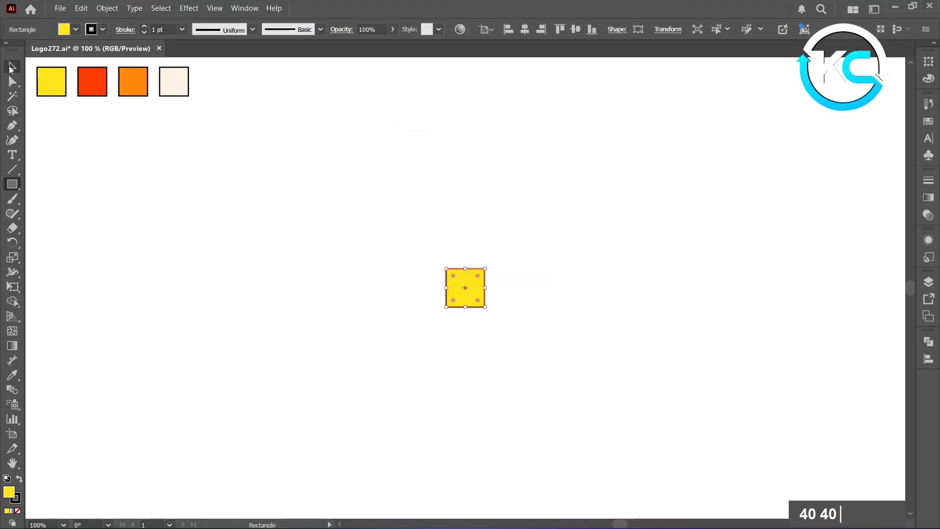
left_click(227, 272)
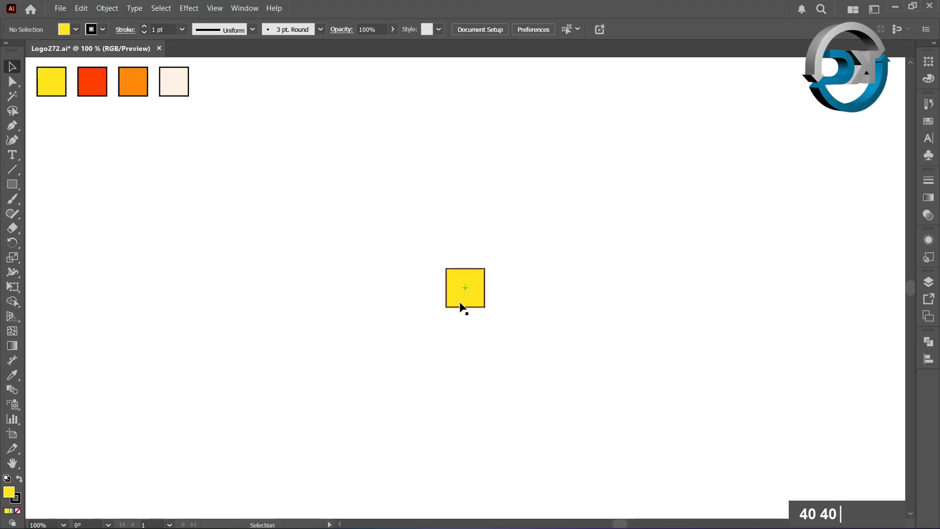
- Duplicate the square rightward edge to edge to make a horizontal row of four squares
left_click_drag(460, 304, 498, 301)
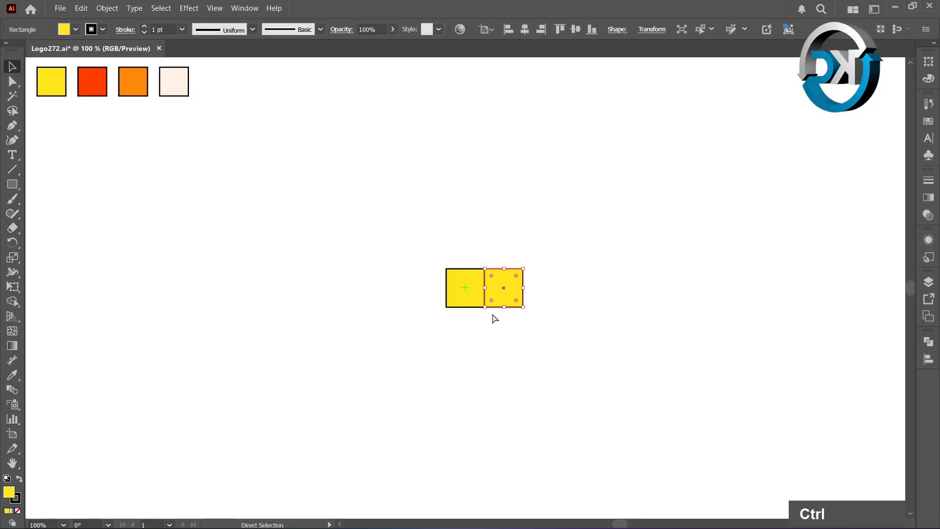
key("ctrl+d")
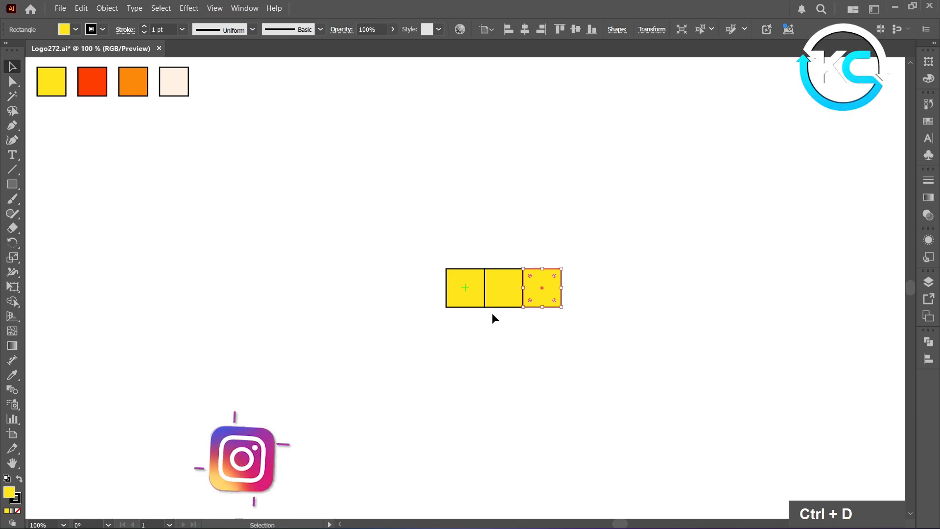
key("ctrl+d")
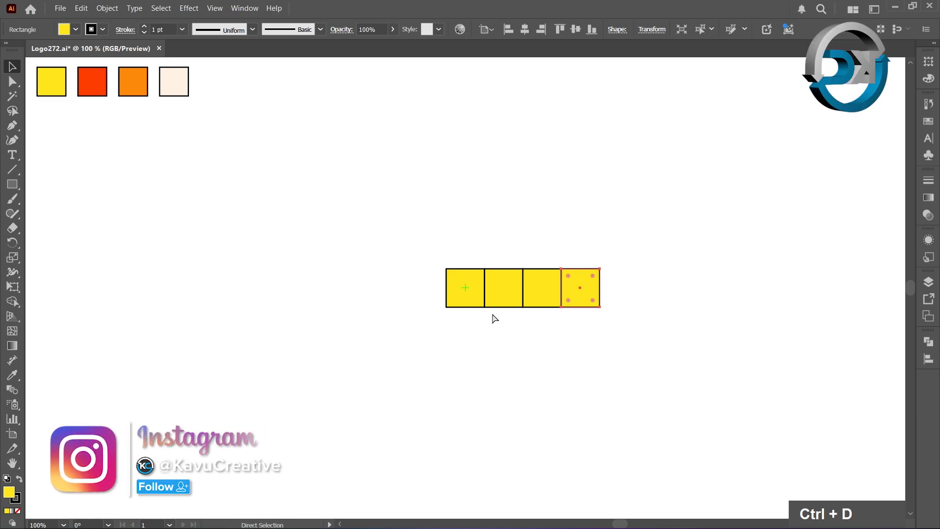
left_click(486, 324)
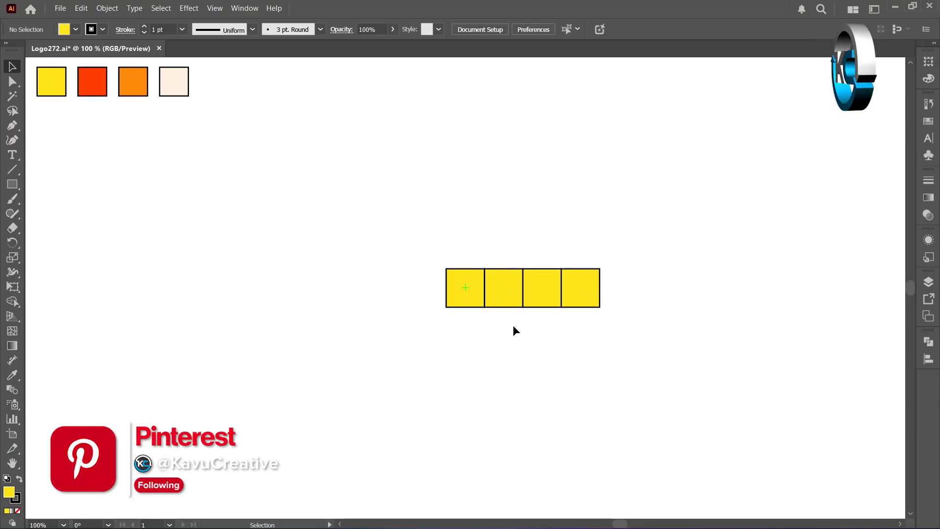
- Duplicate the row of squares upward edge to edge to build a four-by-four grid
left_click_drag(410, 250, 610, 293)
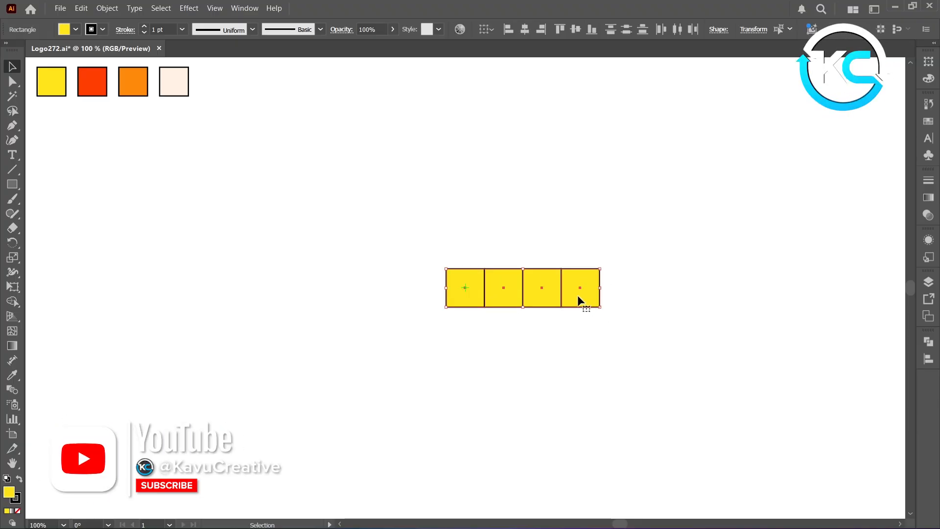
left_click_drag(572, 297, 573, 264)
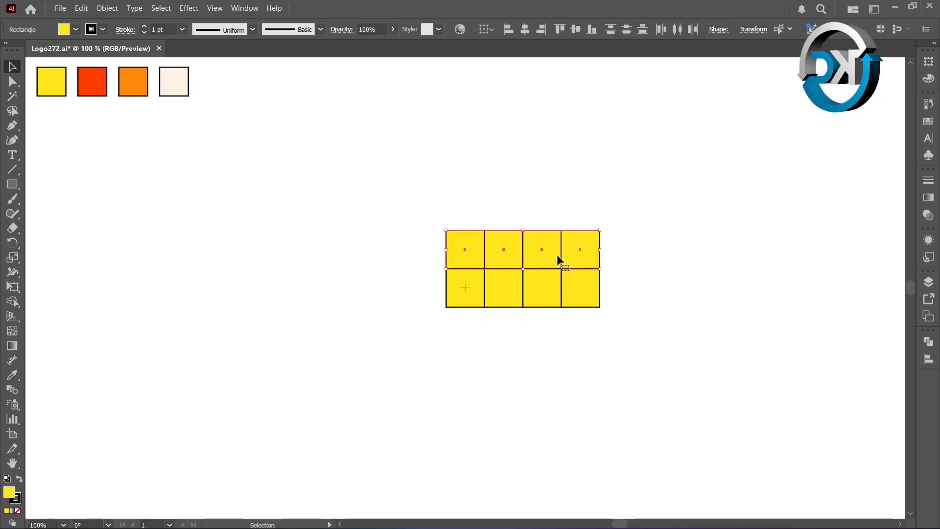
key("ctrl+d")
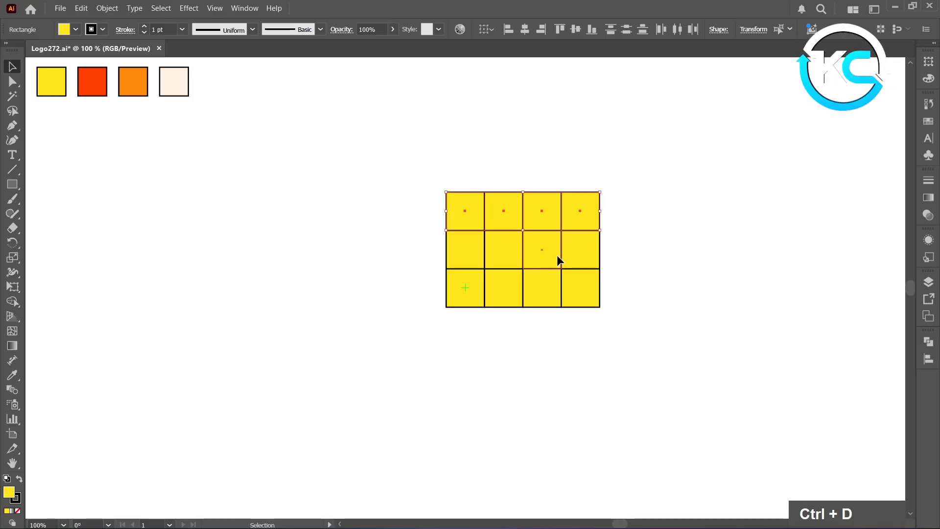
key("ctrl+d")
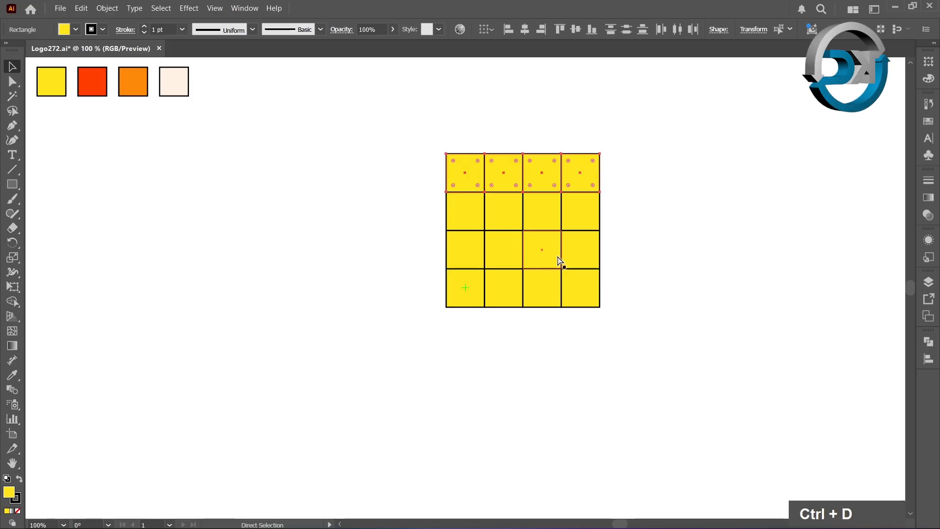
left_click(421, 208)
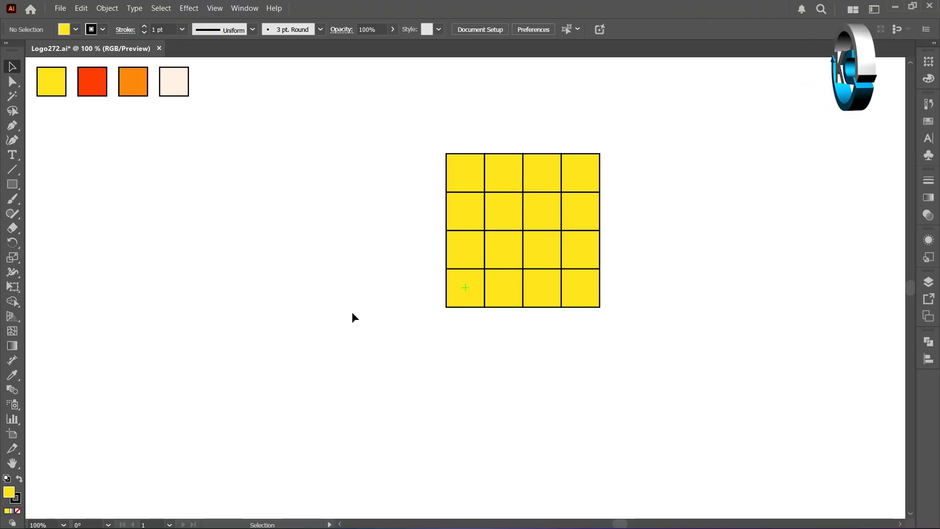
- Move the whole grid so its lower-left corner snaps to the artboard centre
left_click_drag(428, 125, 620, 309)
left_click_drag(451, 307, 473, 285)
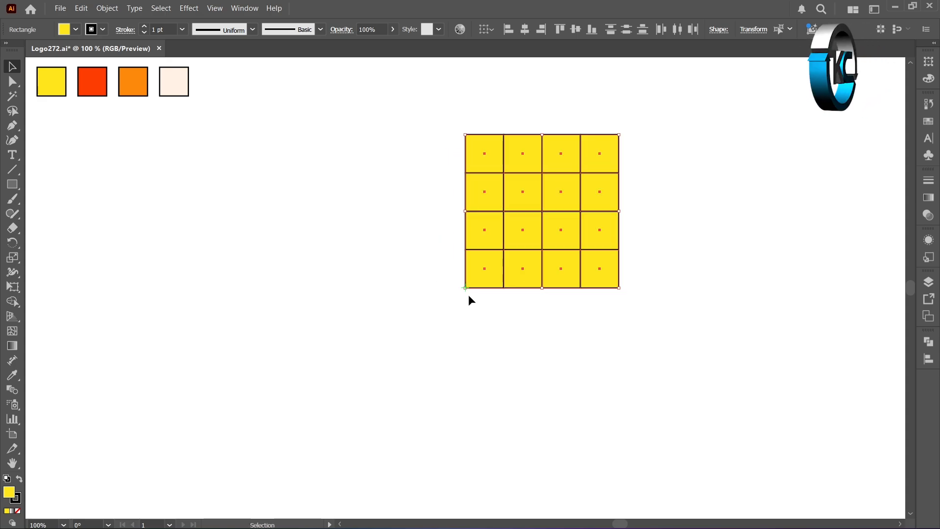
left_click(492, 325)
- Fully round the upper-left corner of the left column's top three squares and the upper-right corner of its bottom square
left_click(480, 148)
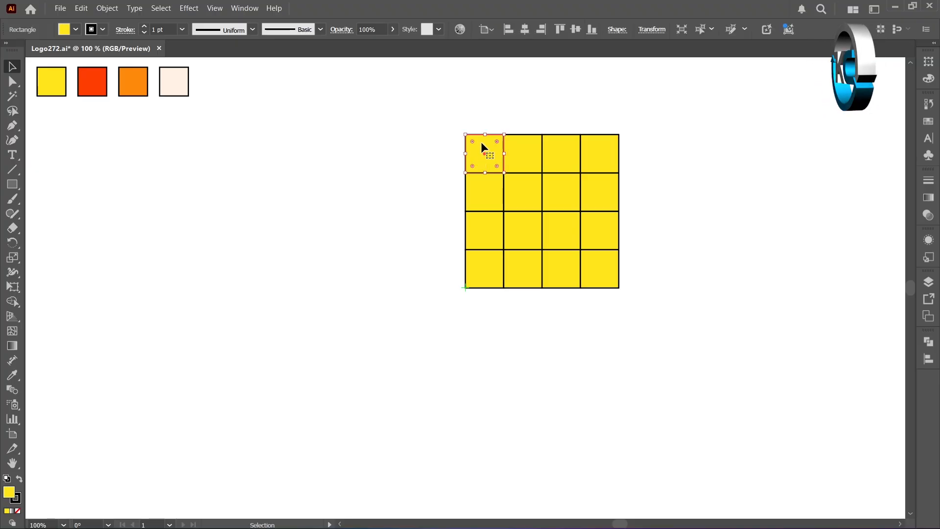
left_click_drag(472, 141, 516, 208)
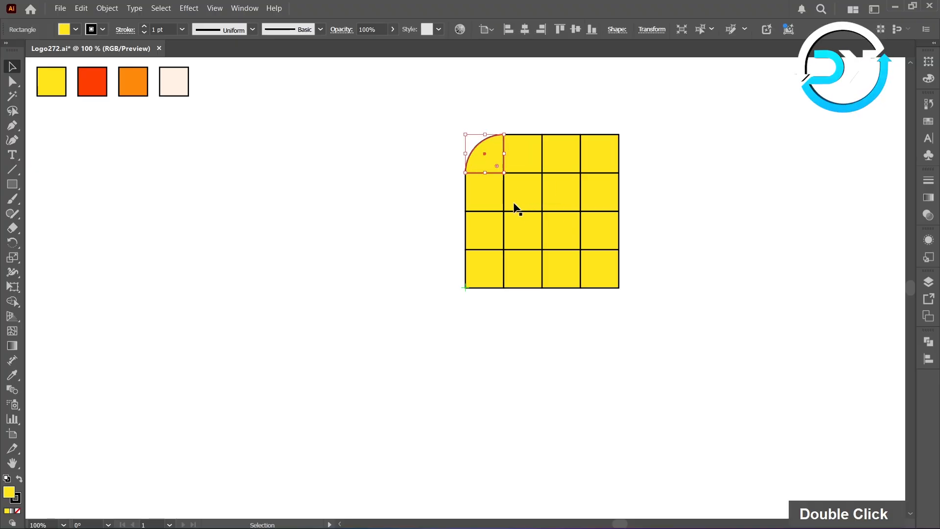
left_click(482, 190)
left_click_drag(472, 179, 479, 290)
left_click(479, 224)
- Fully round the lower-right corner of the three rightmost squares in the bottom row
left_click(601, 273)
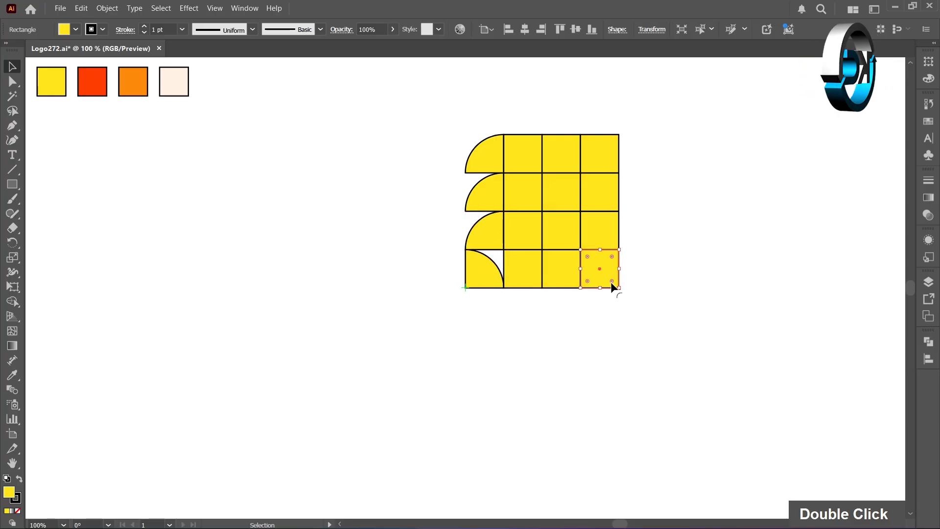
left_click_drag(612, 281, 508, 218)
left_click(561, 279)
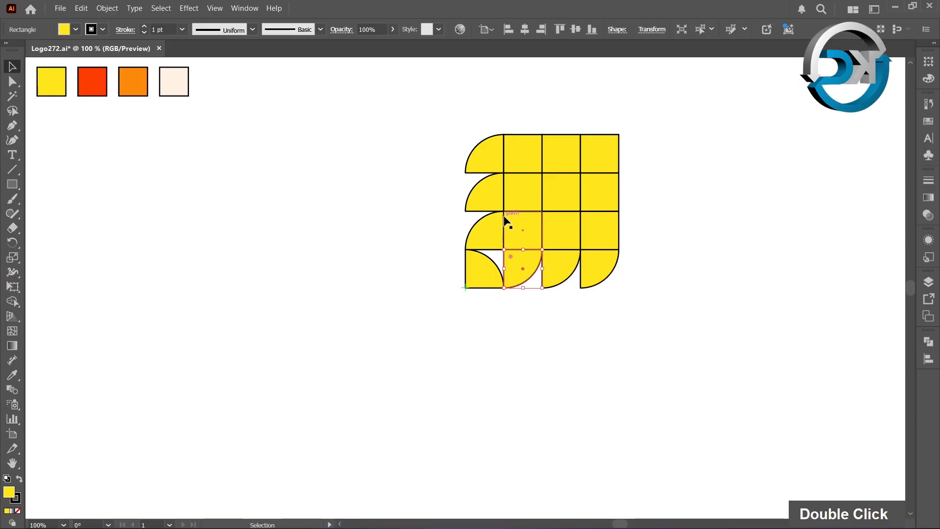
- Fully round the second column's top square at its upper-right corner and the two squares below it at their lower-left corners
left_click(538, 157)
left_click_drag(535, 141, 539, 196)
left_click(523, 202)
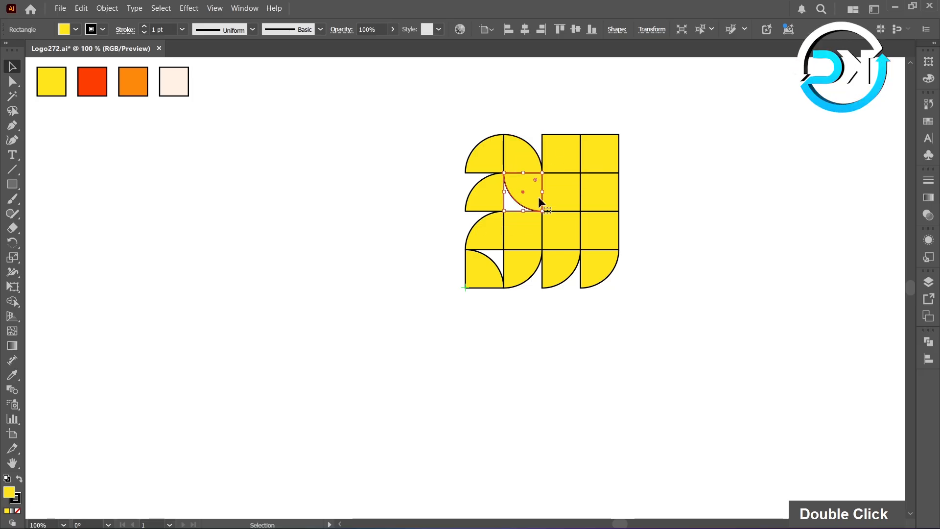
left_click(509, 239)
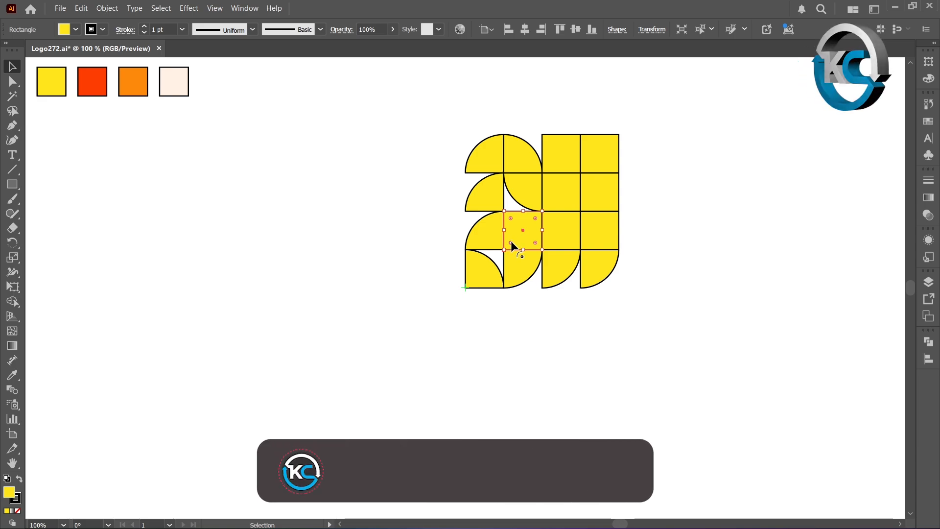
left_click_drag(510, 240, 537, 203)
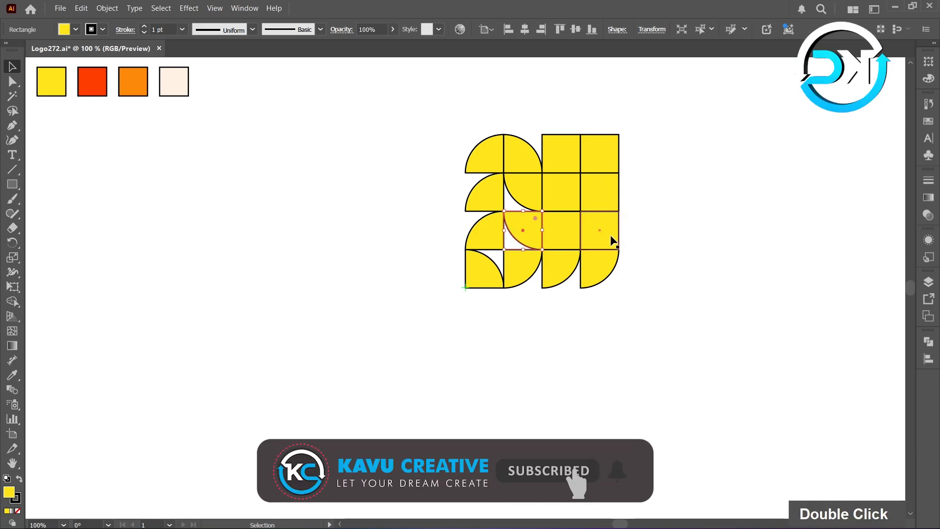
- Fully round the third row's last square at upper right, its third square at lower left, and the square above that one at upper right
left_click(607, 236)
left_click_drag(612, 218, 585, 274)
left_click(564, 236)
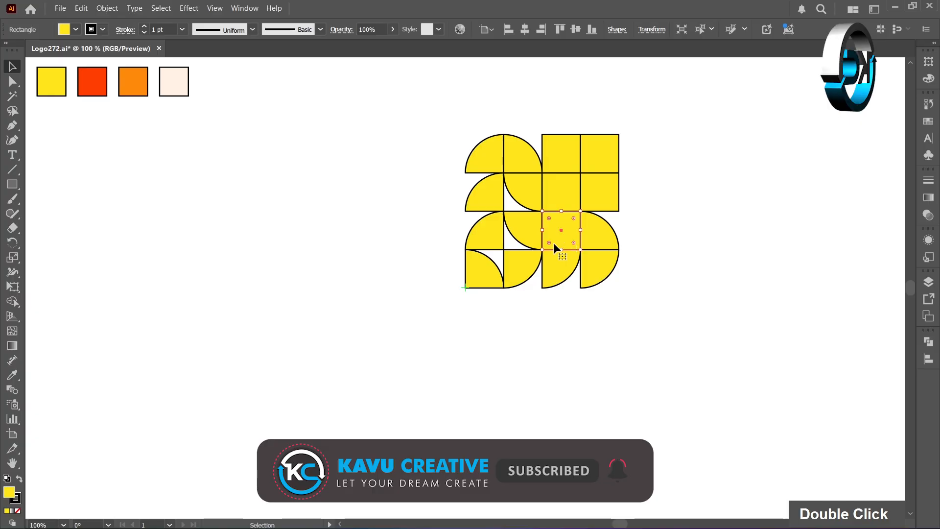
left_click_drag(548, 242, 587, 194)
left_click(561, 198)
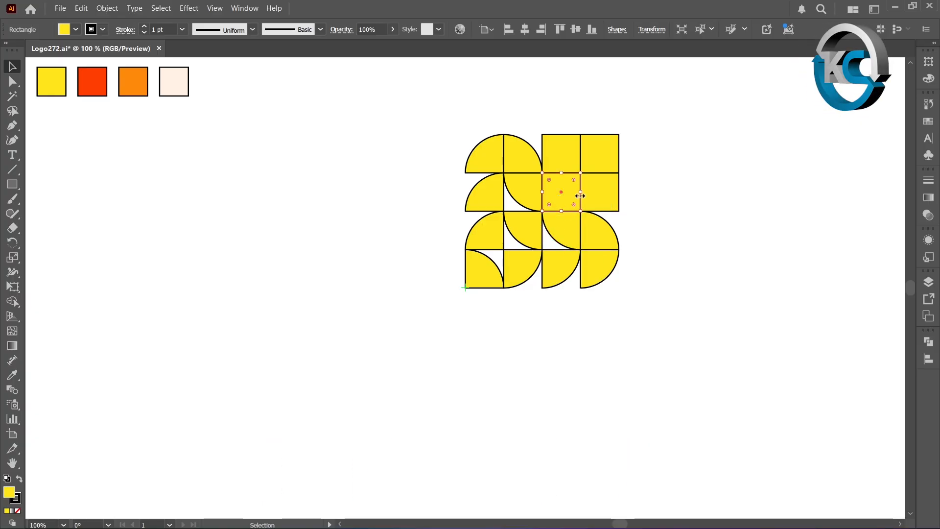
left_click_drag(573, 181, 539, 234)
left_click(638, 243)
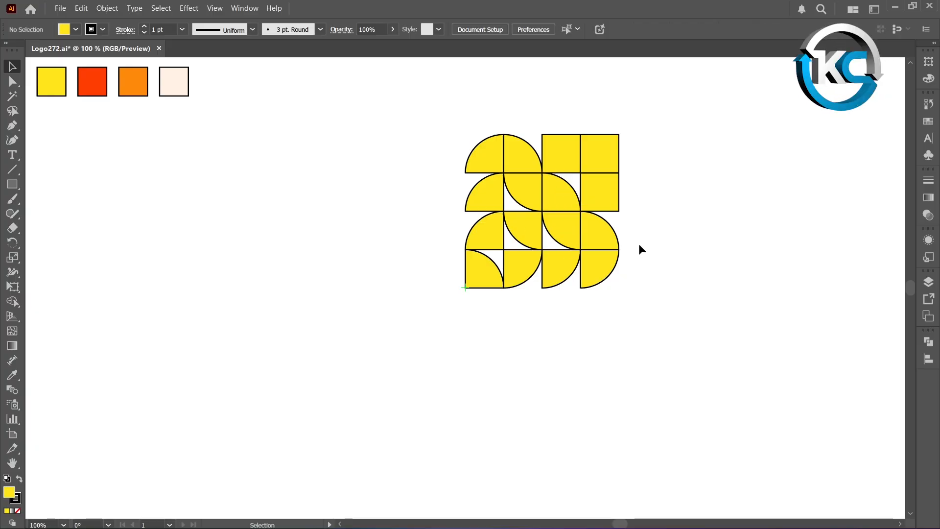
- Delete the three remaining unrounded squares at the grid's upper-right corner
left_click(613, 195)
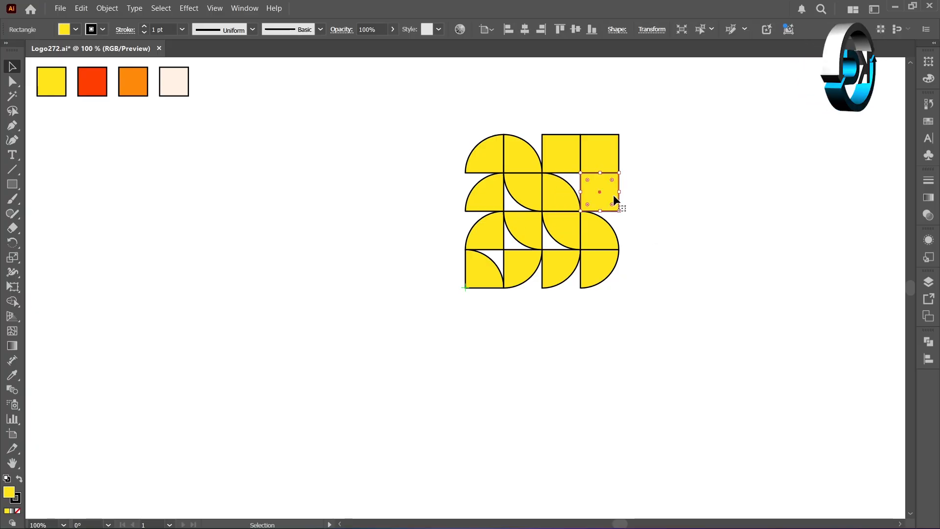
key("Delete")
left_click(610, 166)
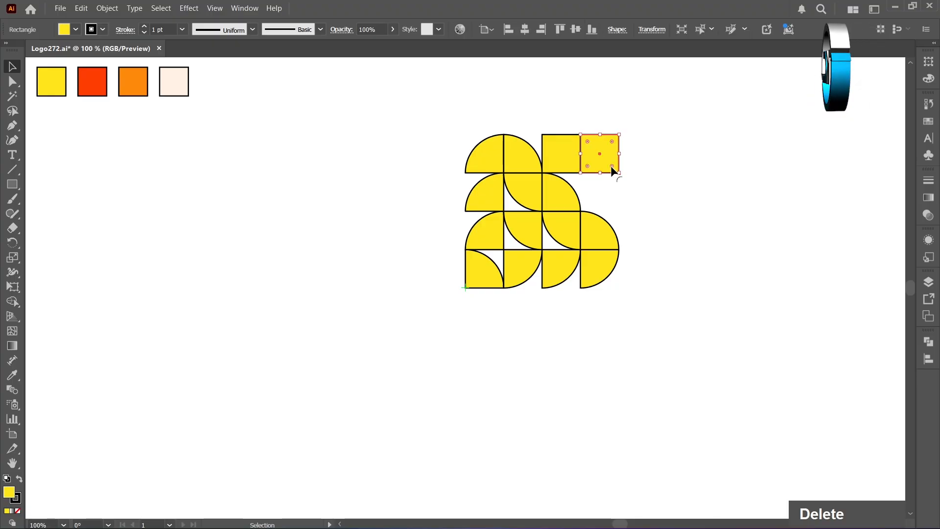
key("Delete")
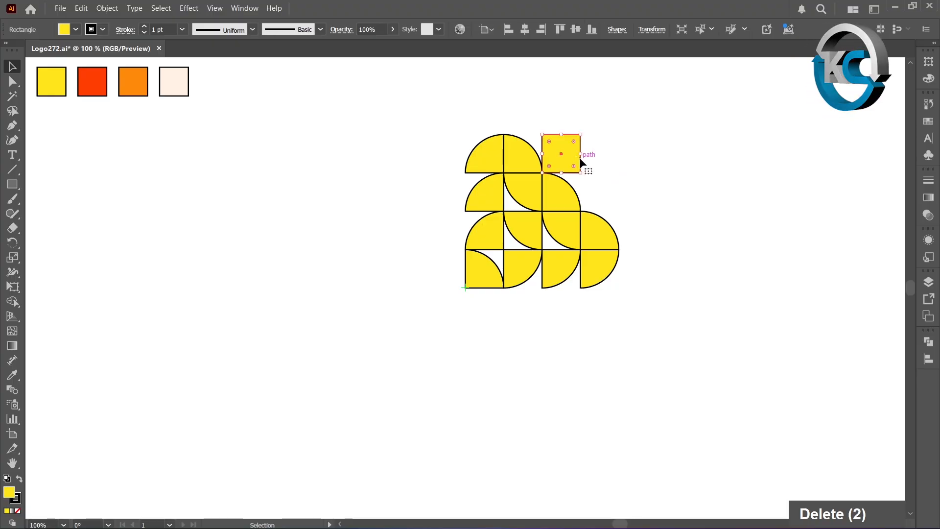
key("Delete")
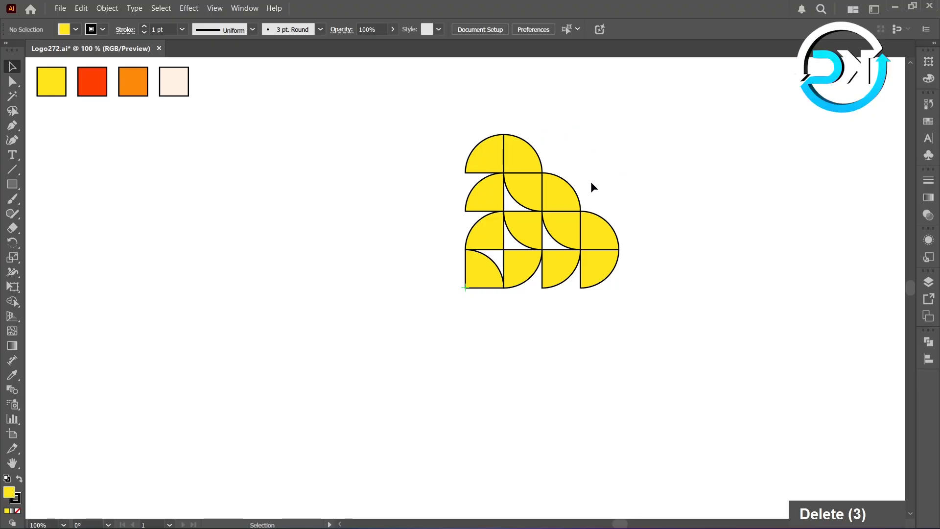
- Colour the diagonal shapes with the red swatch: first in the top row, second in row two, third in row three, fourth in the bottom row
left_click(486, 165)
key("i")
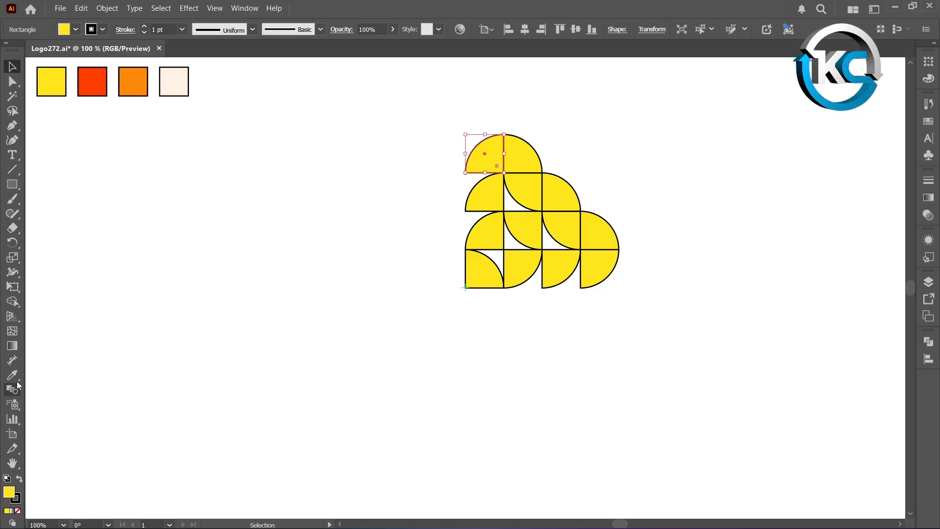
left_click(100, 81)
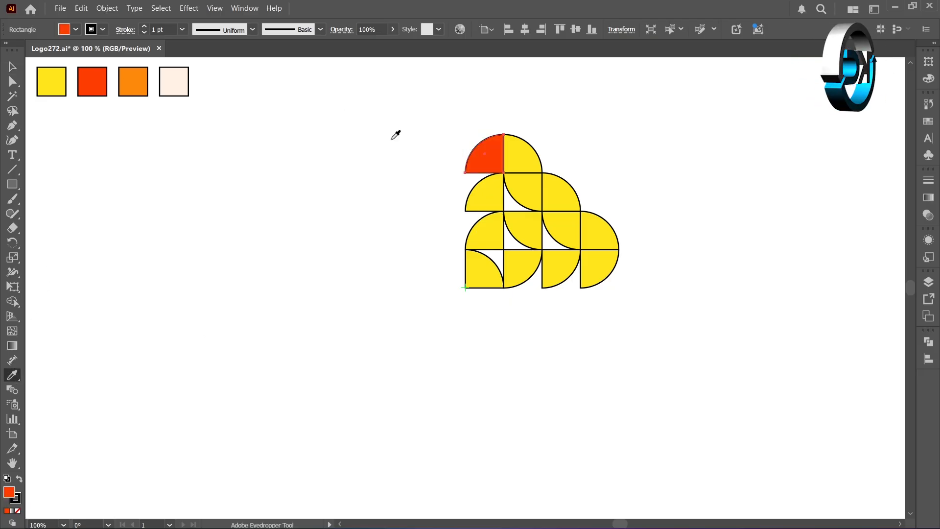
left_click(538, 185, "ctrl")
left_click(495, 151)
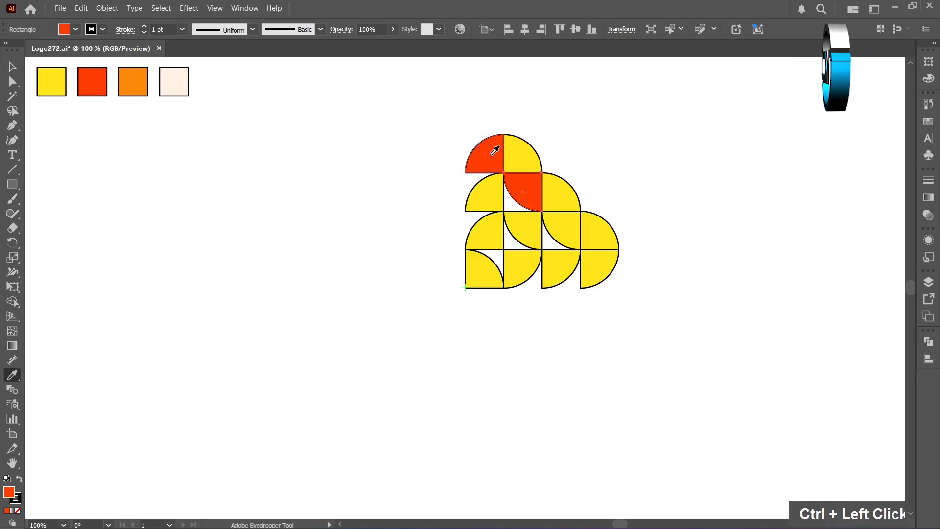
left_click(558, 227, "ctrl")
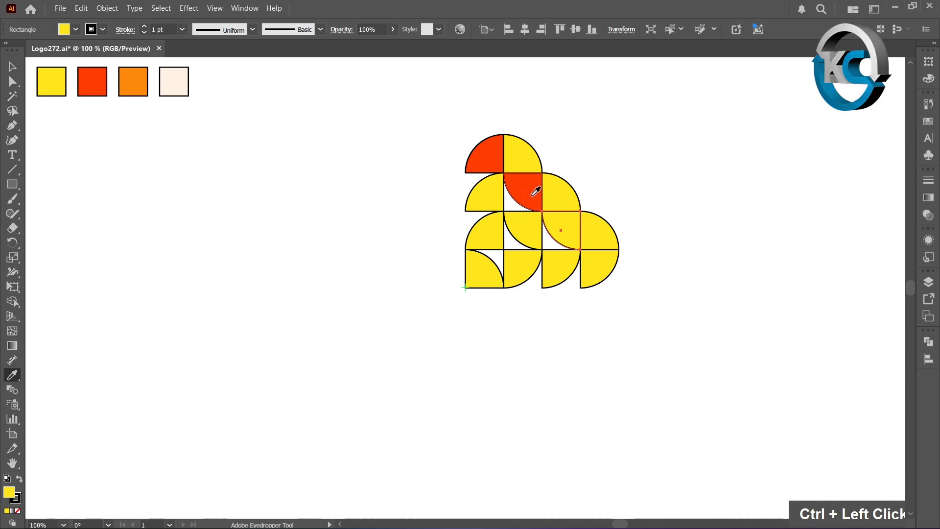
left_click(535, 191)
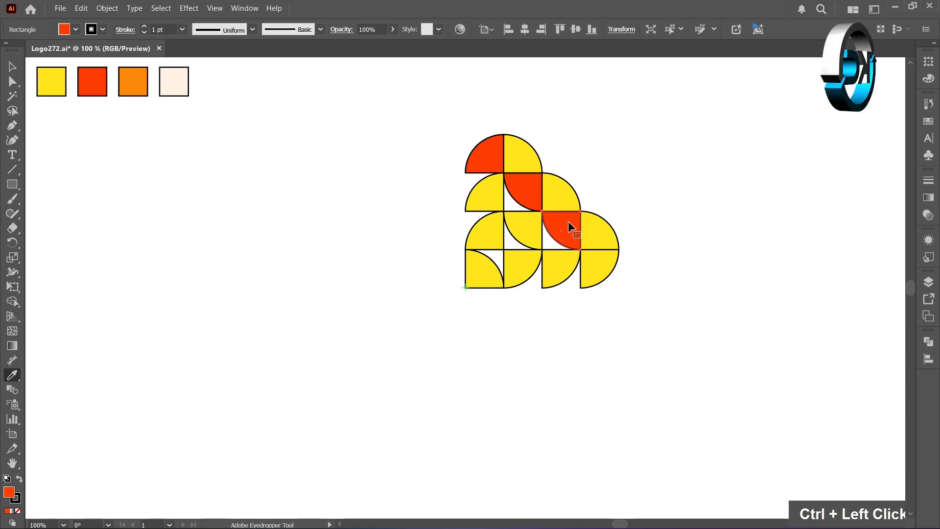
left_click(601, 261, "ctrl")
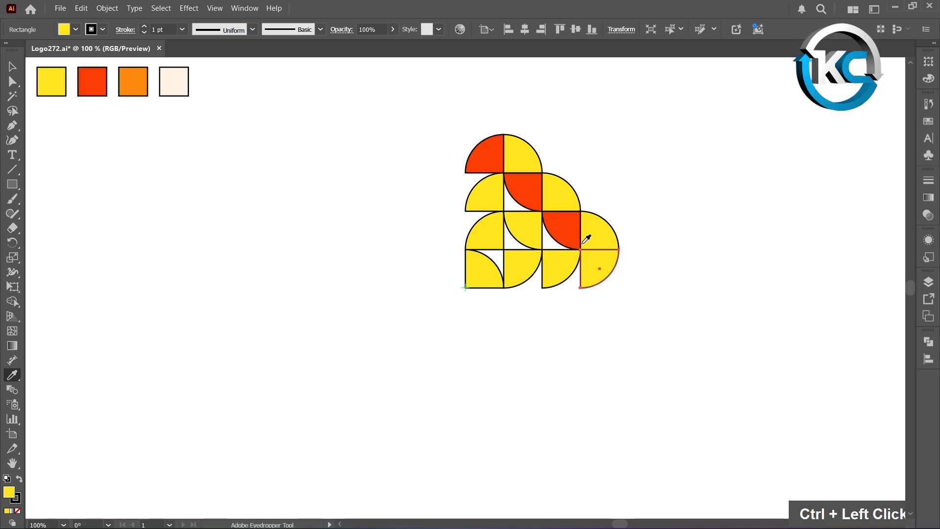
left_click(573, 229)
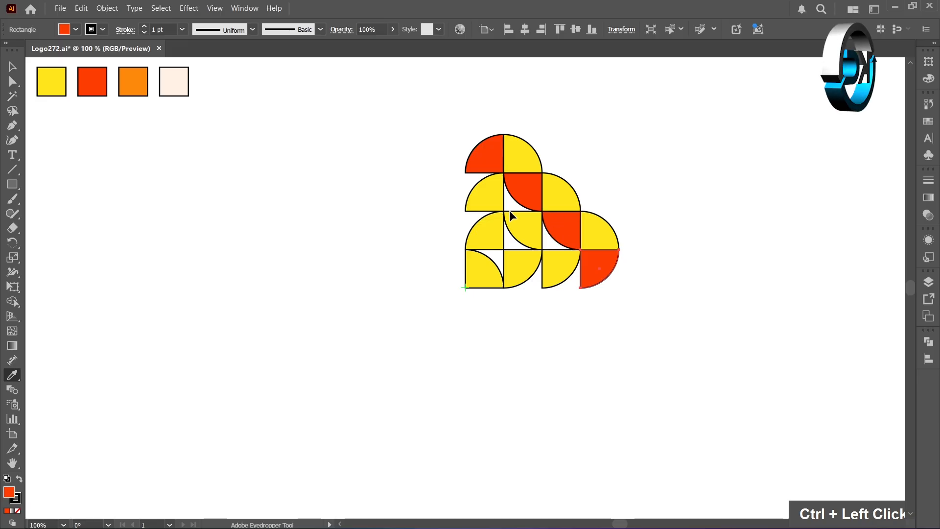
- Colour the second row's first shape and the third row's second shape with the cream swatch
left_click(493, 194, "ctrl")
left_click(186, 81)
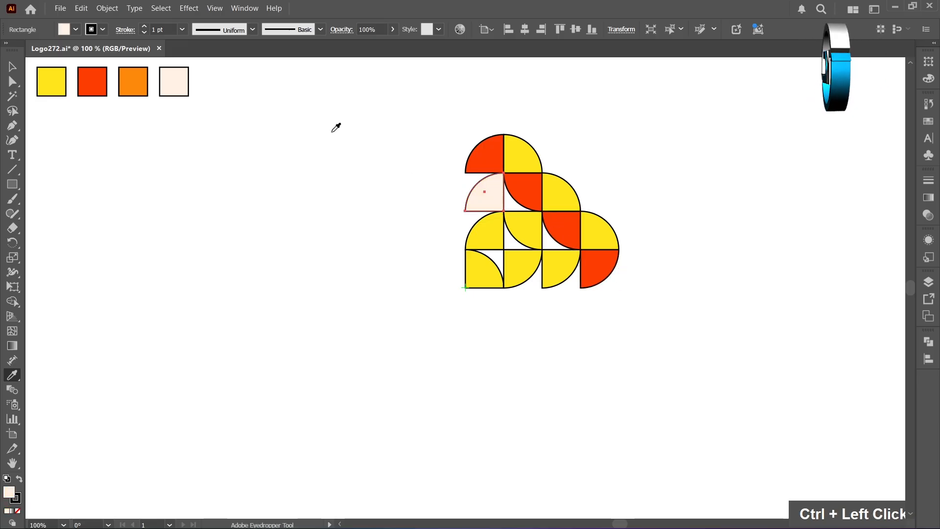
left_click(524, 234, "ctrl")
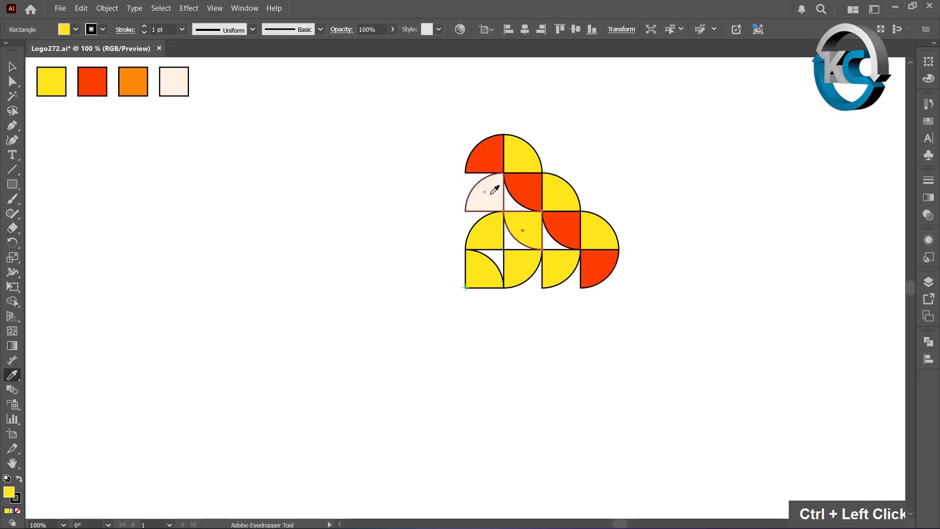
left_click(495, 190)
- Colour the third row's first shape and the bottom row's second shape with the orange swatch
left_click(497, 234, "ctrl")
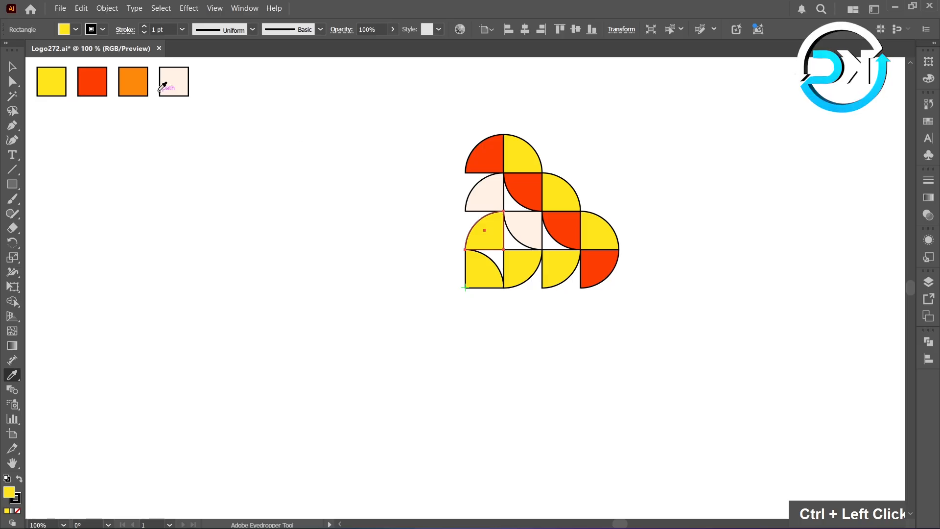
left_click(146, 84)
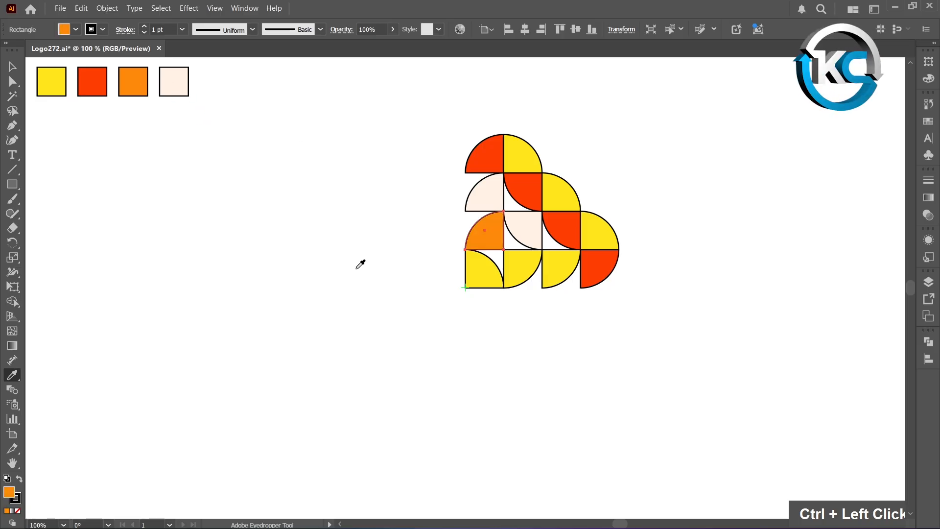
left_click(528, 267, "ctrl")
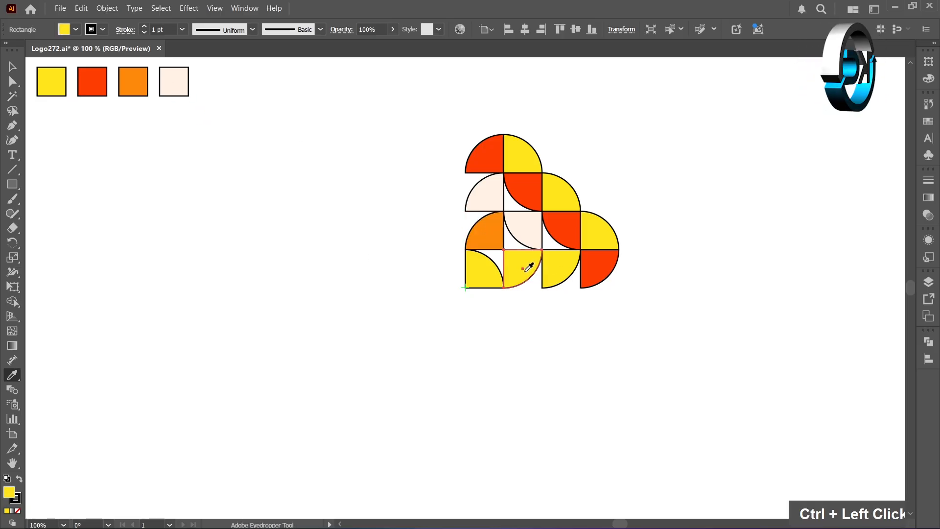
left_click(485, 236)
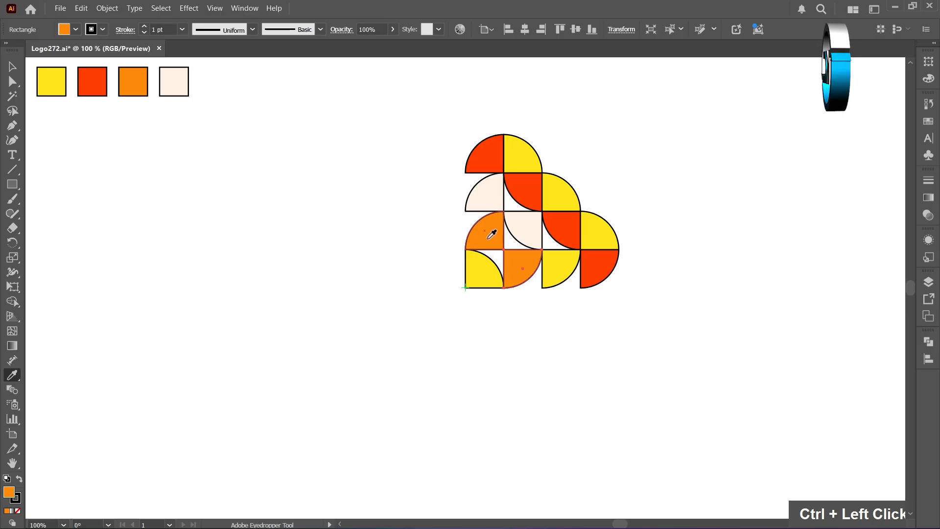
- Colour the bottom row's third shape cream to match the existing cream shapes, and deselect everything
left_click(560, 268, "ctrl")
left_click(530, 233)
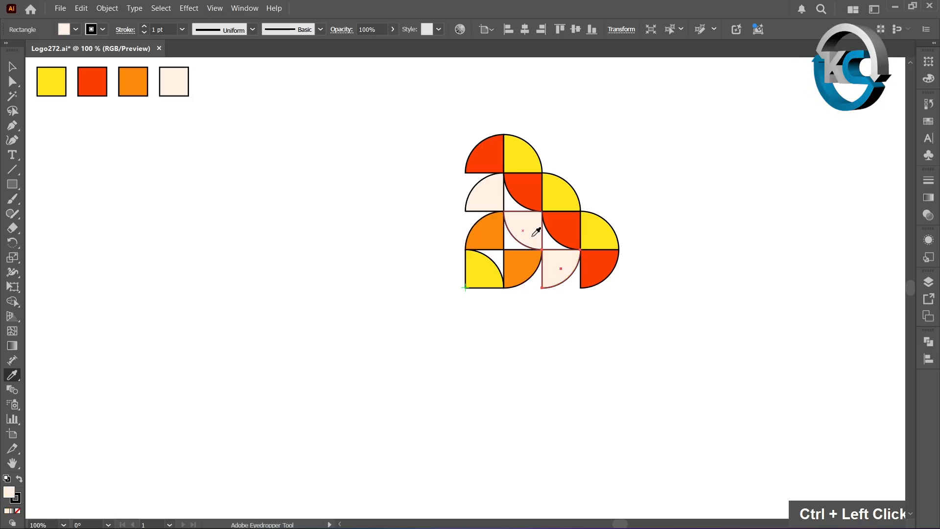
left_click(12, 67)
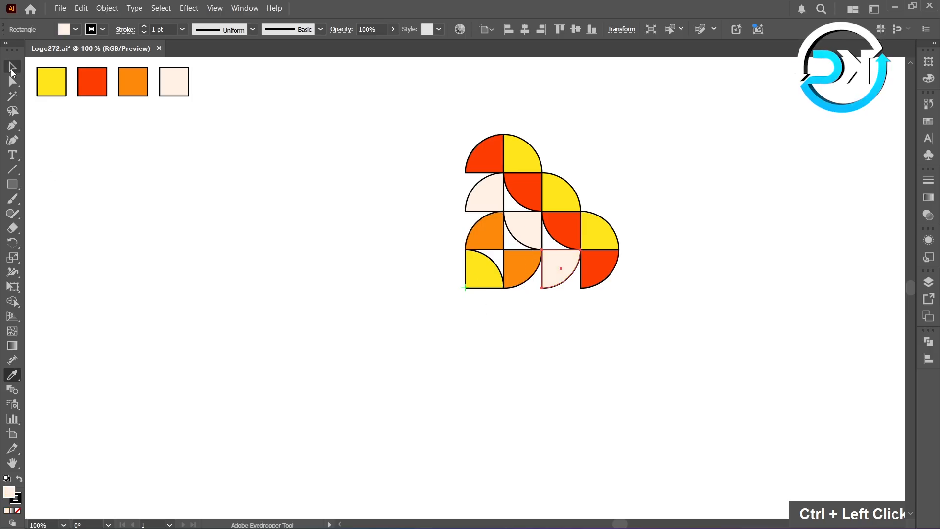
double_click(243, 208)
- Make a copy of the whole coloured cluster rotated 90° about its lower-left corner anchor
left_click_drag(431, 127, 618, 269)
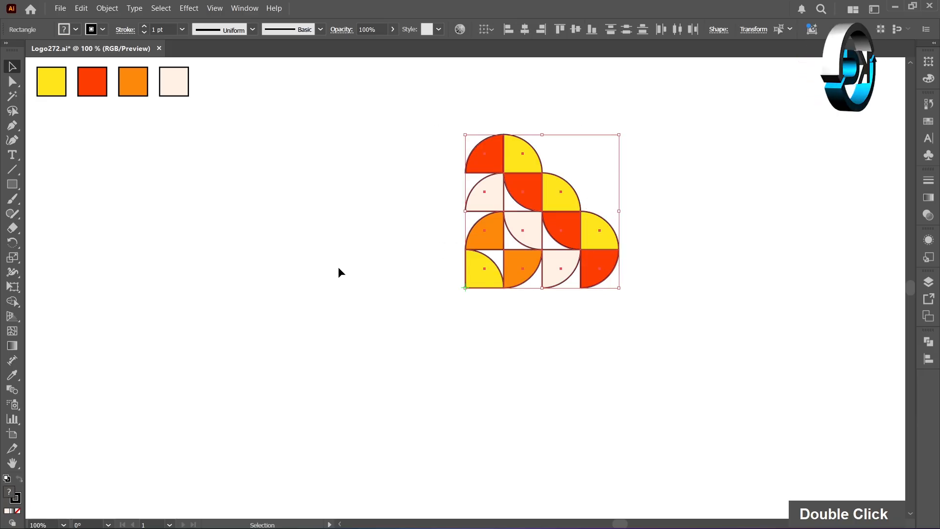
right_click(13, 243)
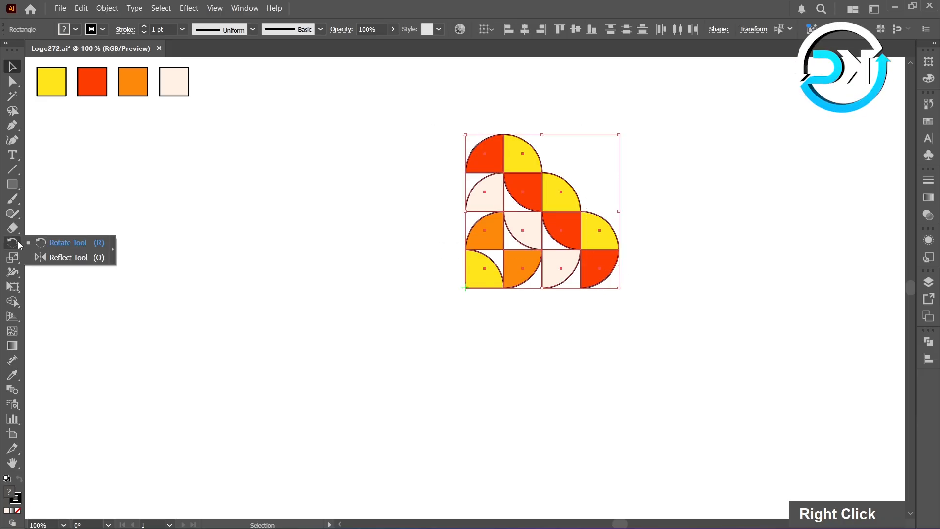
left_click(66, 244)
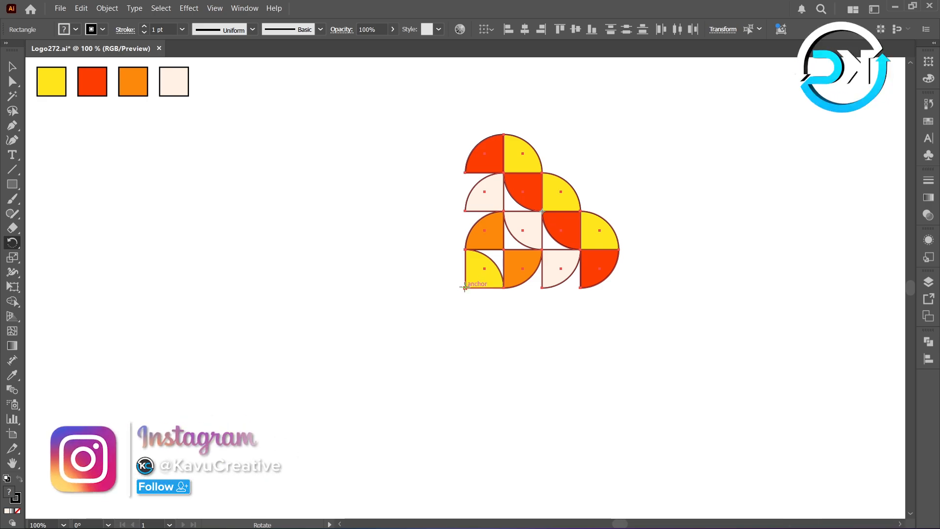
left_click(464, 287, "alt")
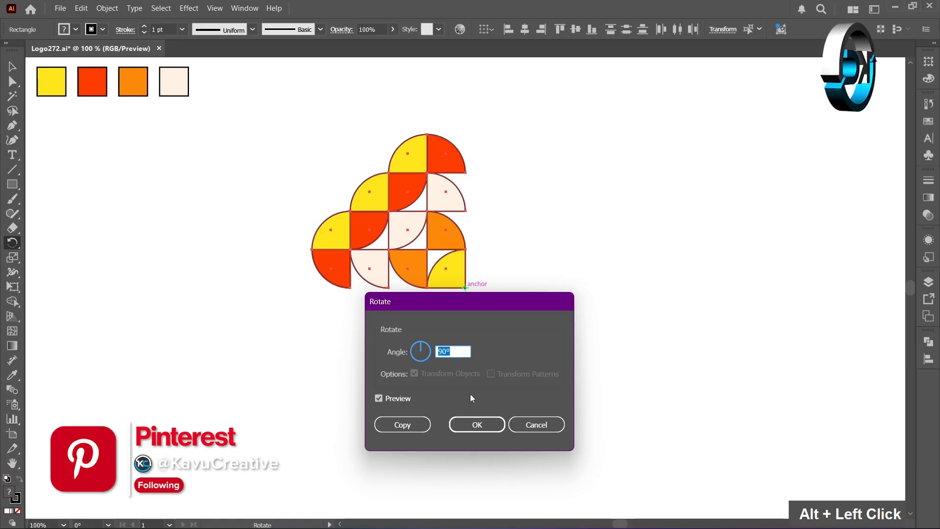
left_click(411, 426)
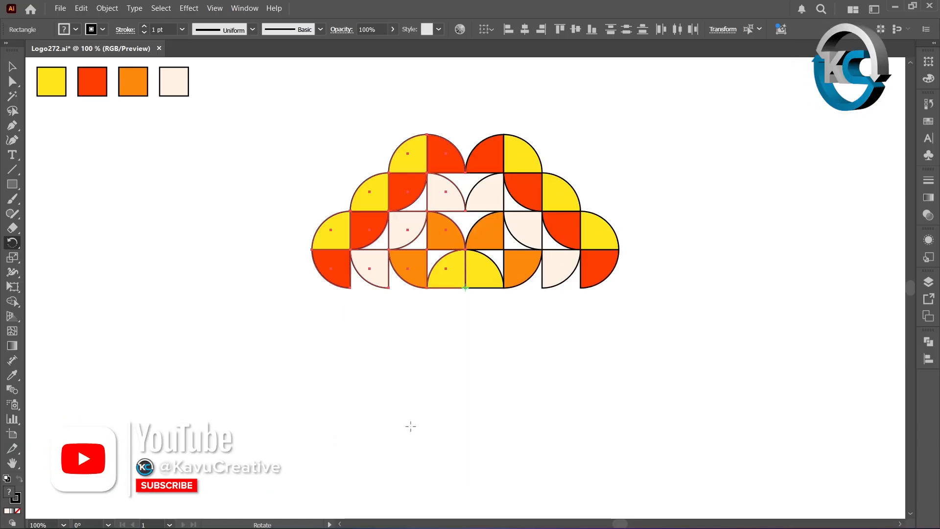
- Repeat the rotated copy twice more to complete the four-quadrant motif, and deselect it
key("ctrl+d")
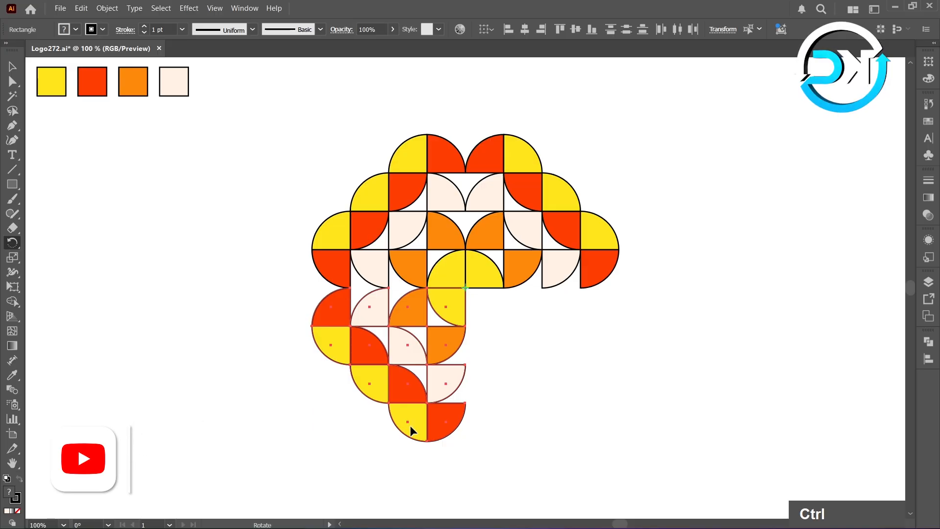
key("ctrl+d")
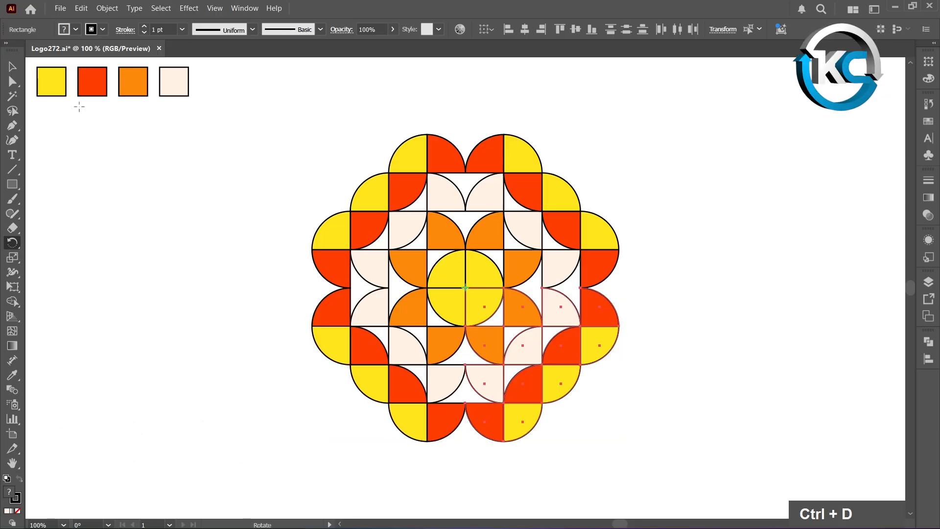
left_click(12, 66)
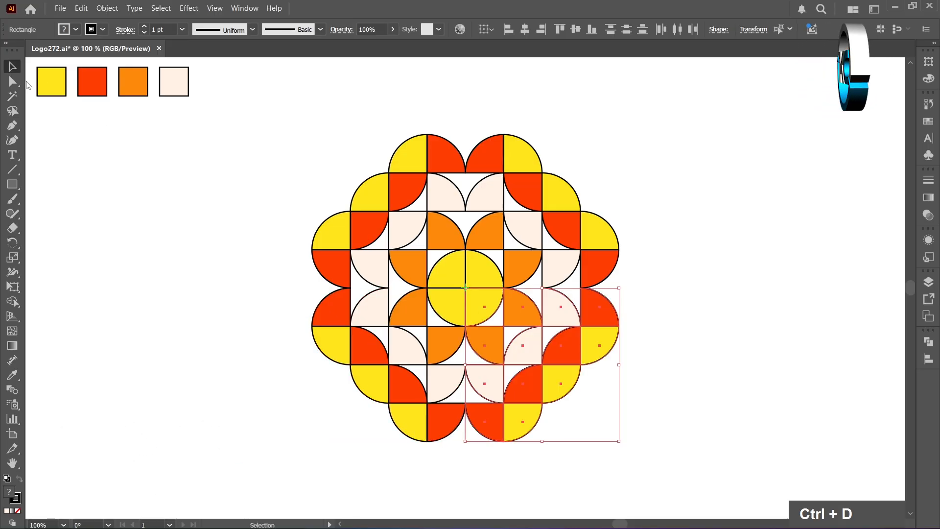
left_click(187, 232)
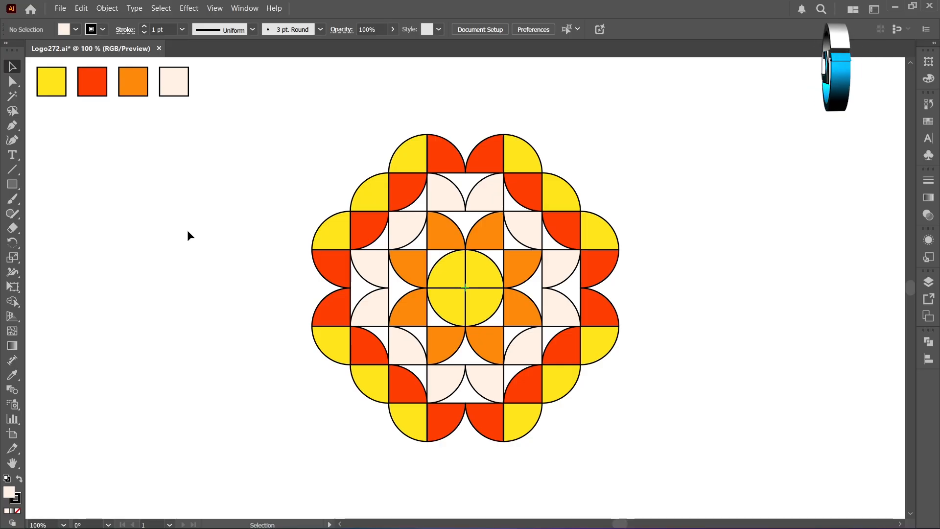
- Expand the fill and stroke of all the motif's shapes
left_click_drag(265, 124, 633, 435)
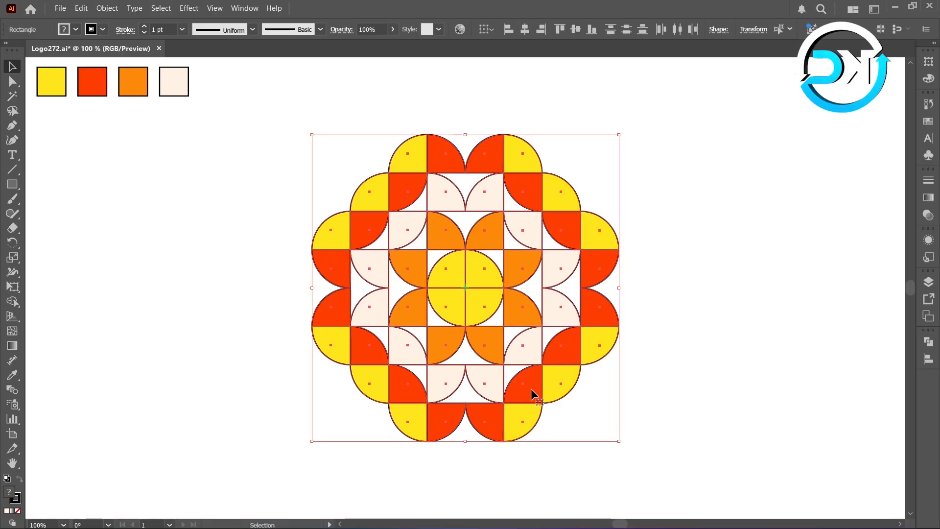
left_click(107, 8)
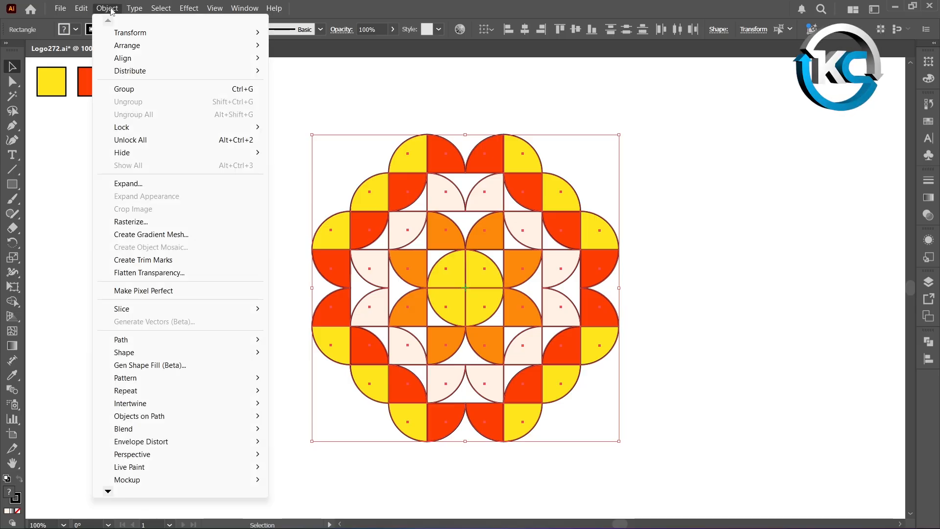
left_click(141, 187)
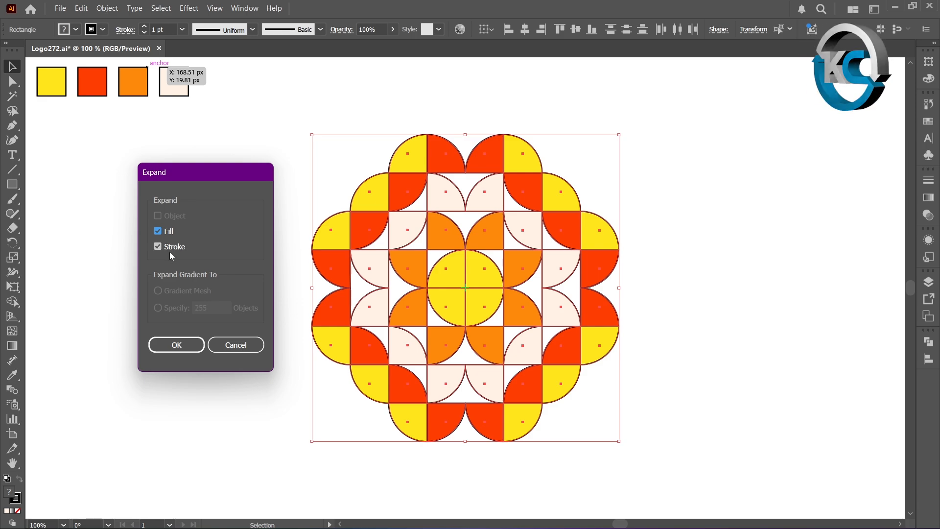
left_click(187, 345)
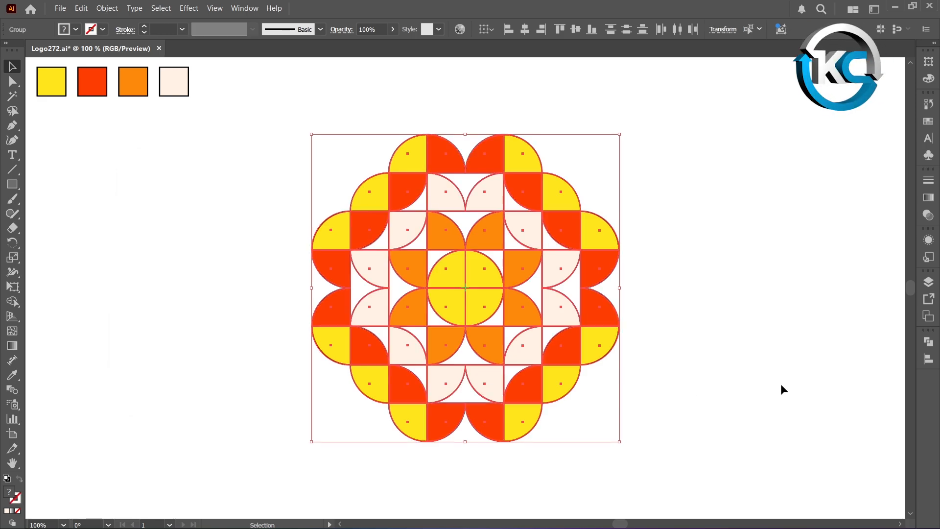
- Split the expanded motif with the Divide pathfinder operation and deselect it
left_click(928, 343)
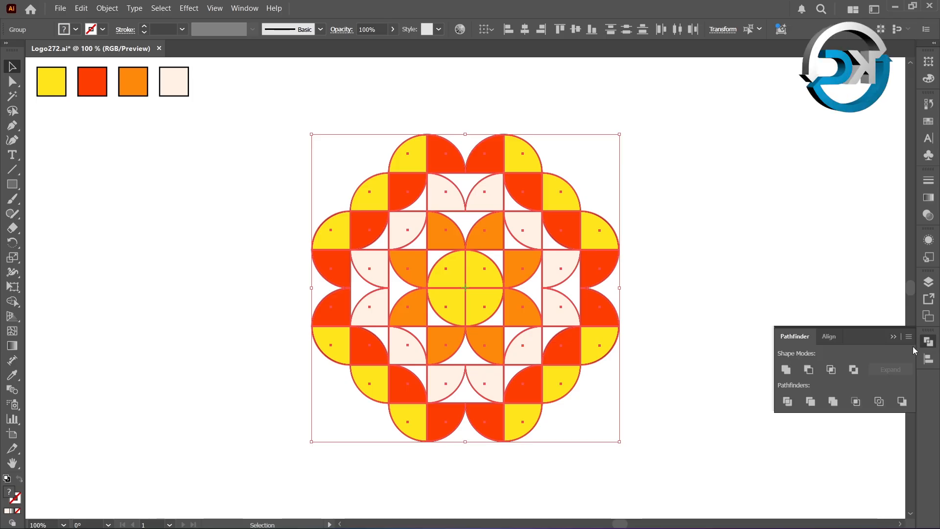
left_click(787, 402)
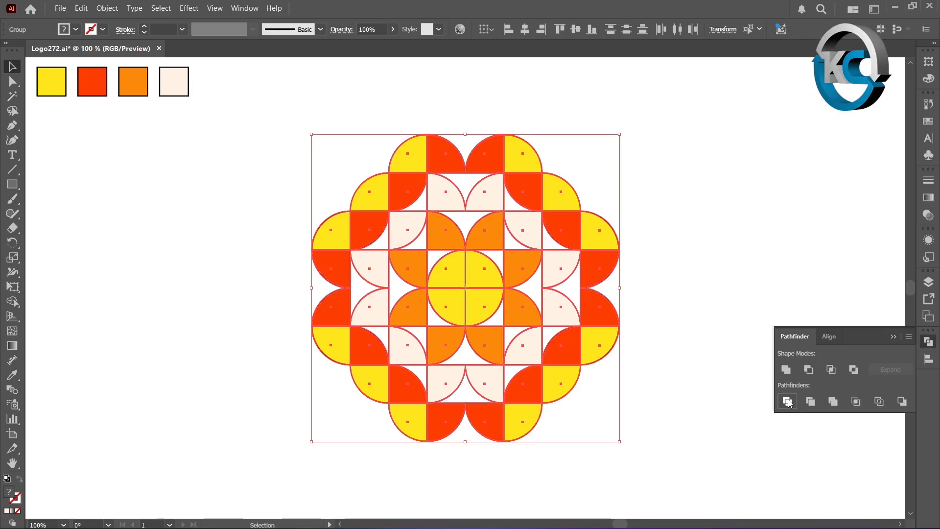
left_click(196, 248)
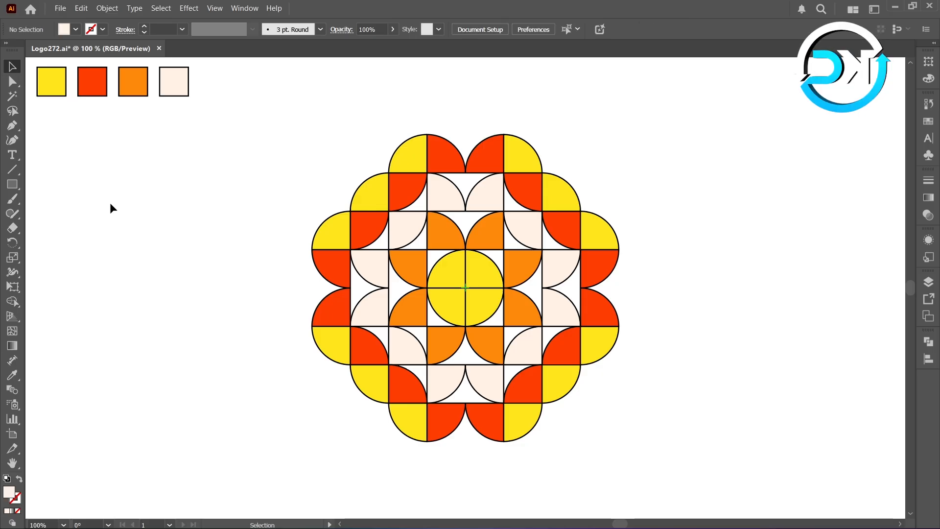
- Select all the motif's black outline pieces by colour with the Magic Wand tool
left_click(11, 97)
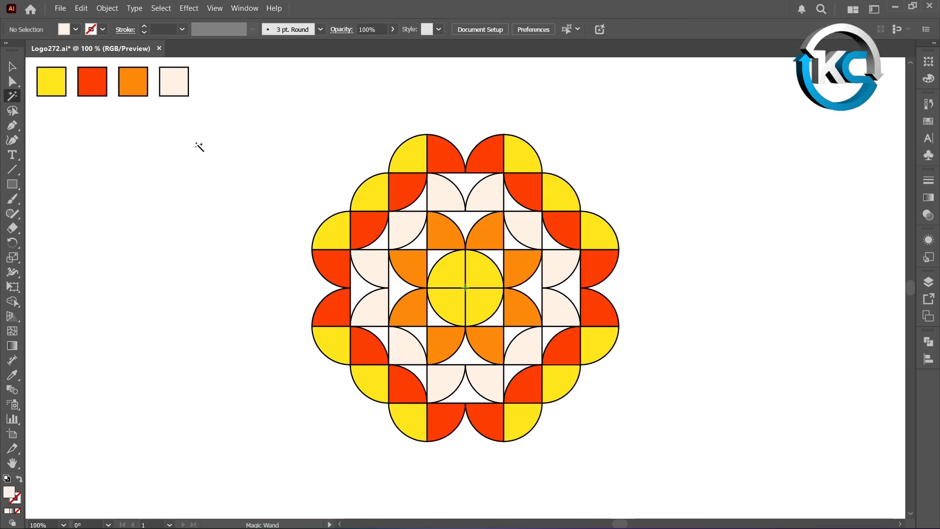
left_click(365, 182)
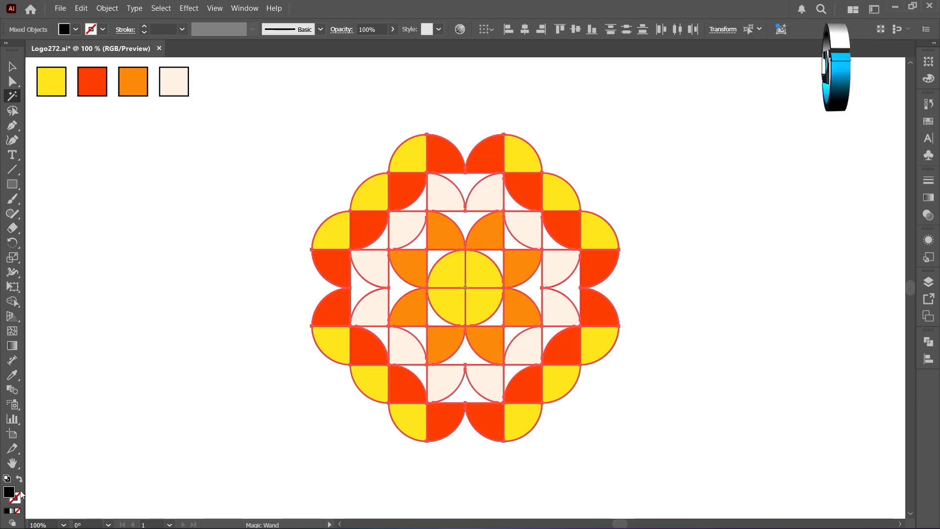